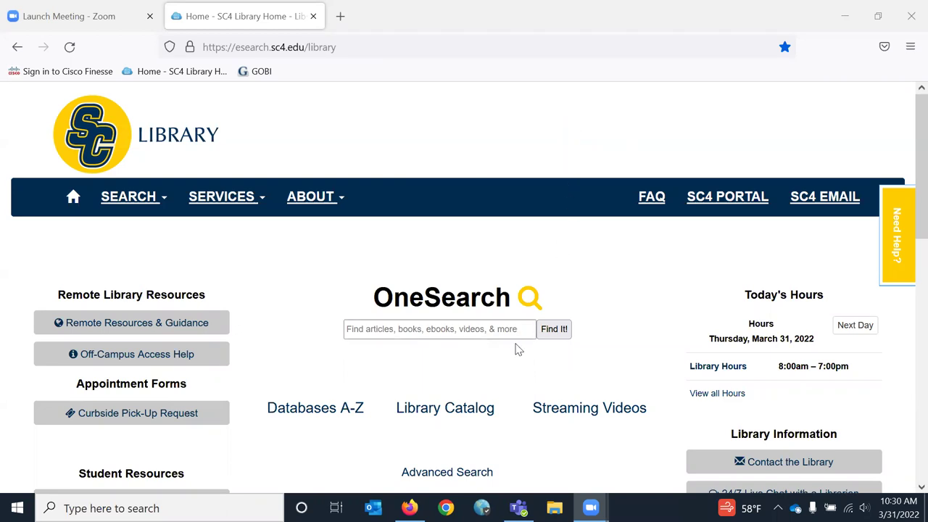
# Step: Open the Library Catalog and search everything in all fields for "cybersecurity"
pyautogui.click(450, 411)
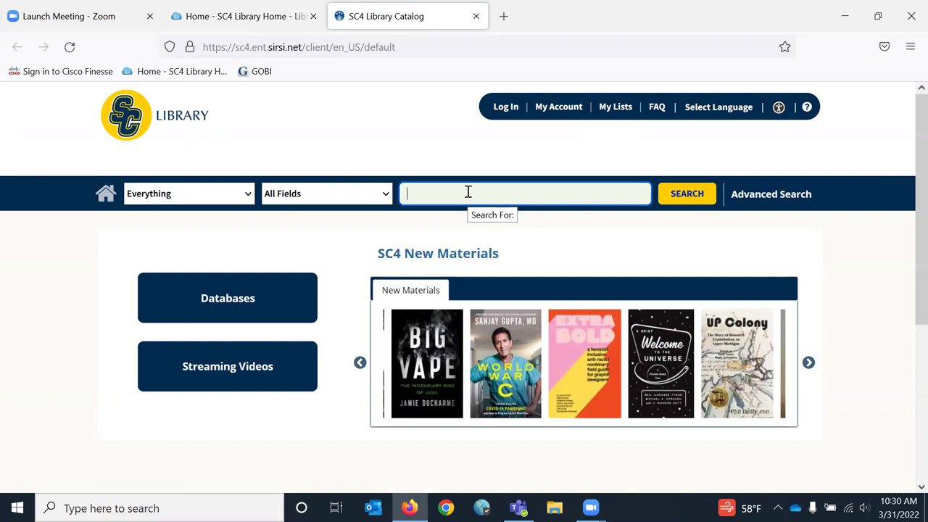
pyautogui.write('cyb')
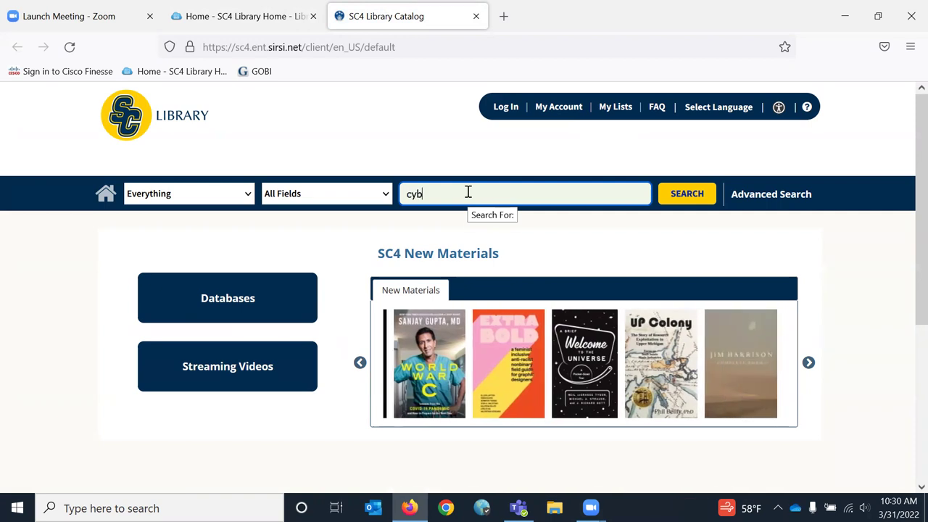
pyautogui.write('ersecurity')
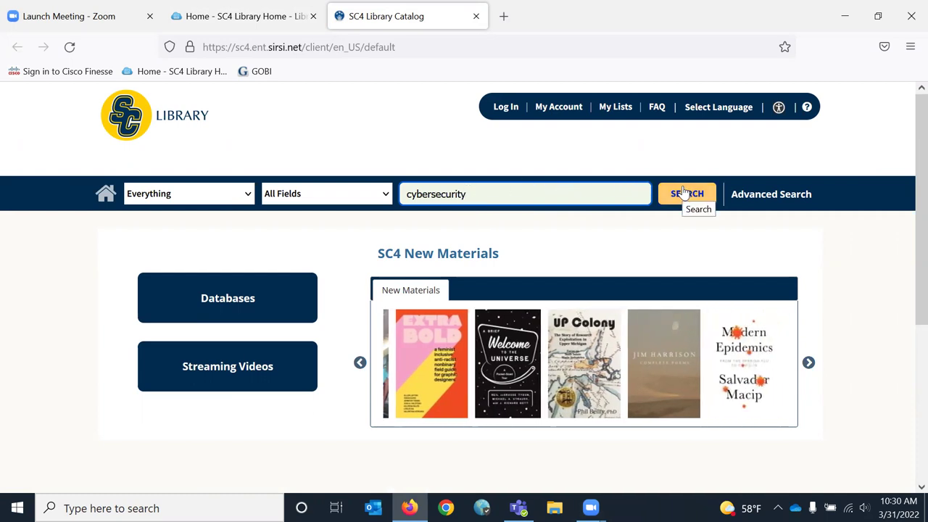
pyautogui.click(682, 193)
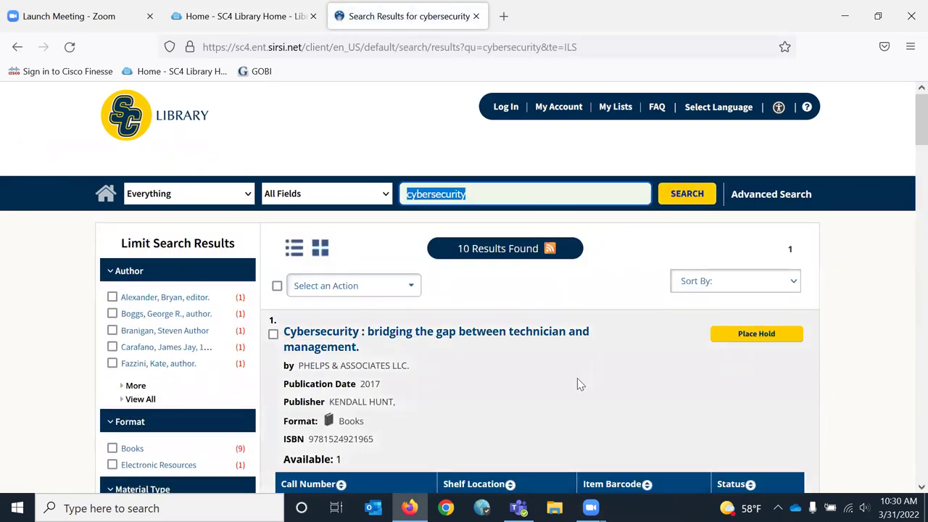
# Step: Sort the cybersecurity search results by Publication Date (Descending)
pyautogui.scroll(-3, 575, 379)
pyautogui.scroll(-1, 576, 379)
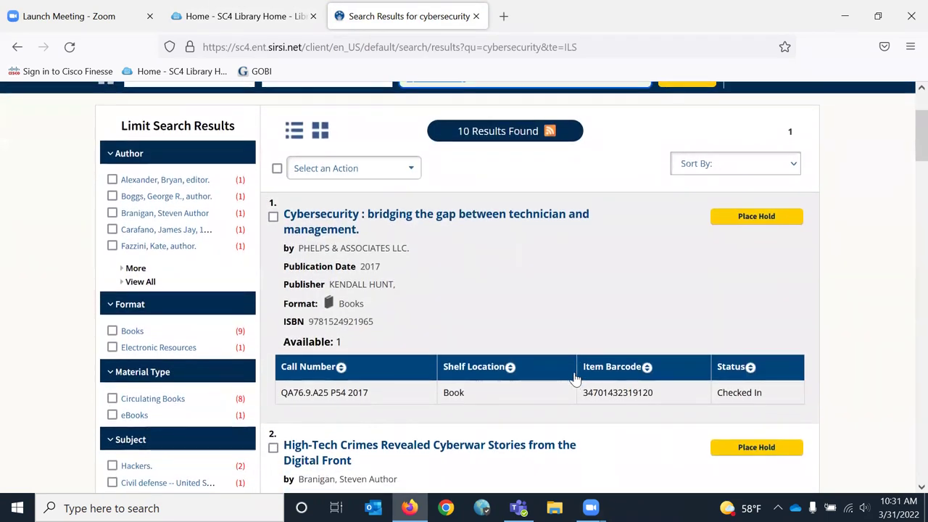
pyautogui.scroll(-1, 609, 281)
pyautogui.scroll(-1, 610, 281)
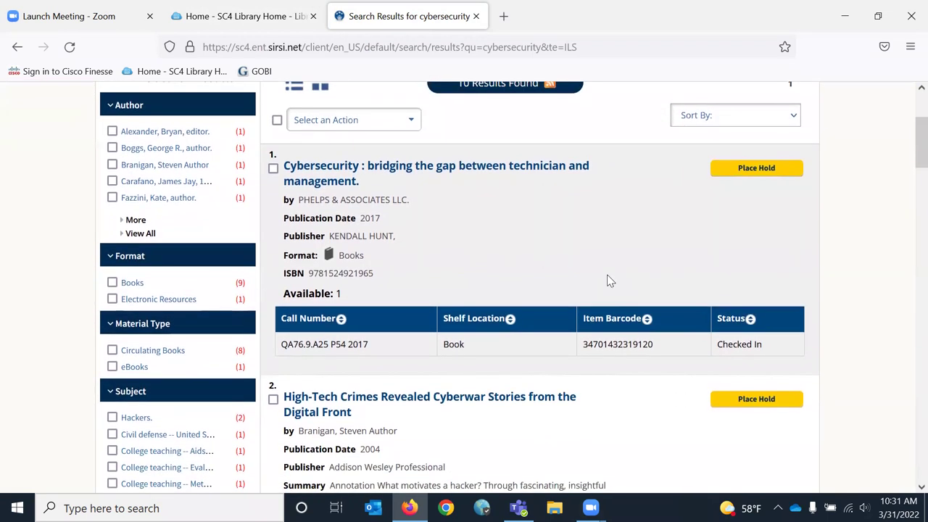
pyautogui.scroll(1, 609, 280)
pyautogui.scroll(1, 609, 281)
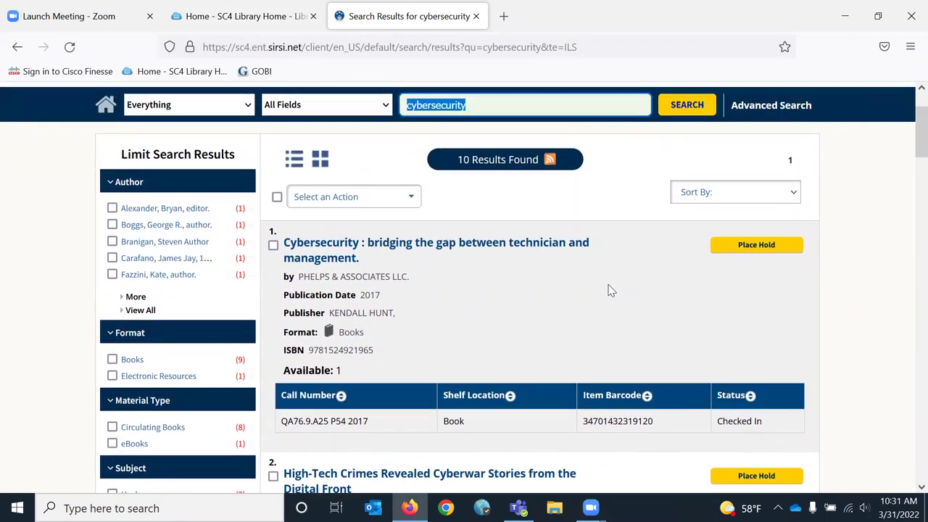
pyautogui.click(714, 193)
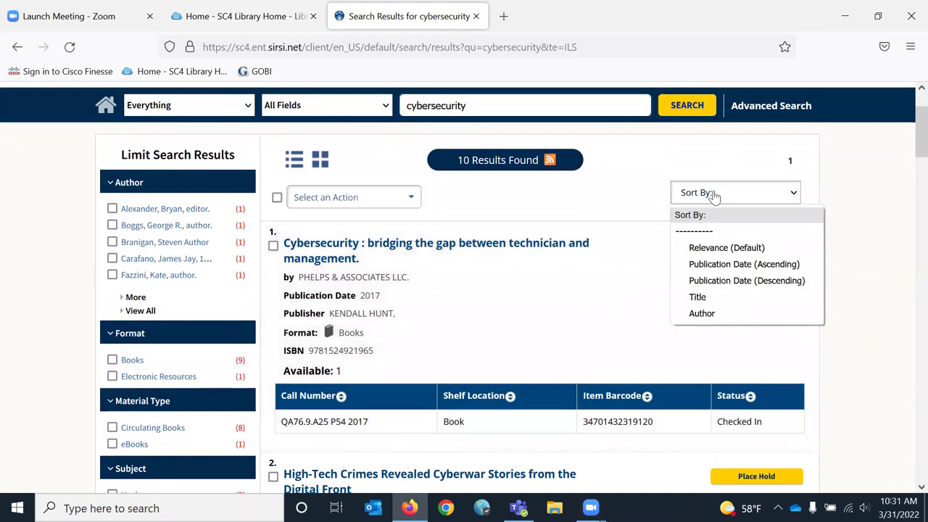
pyautogui.click(732, 282)
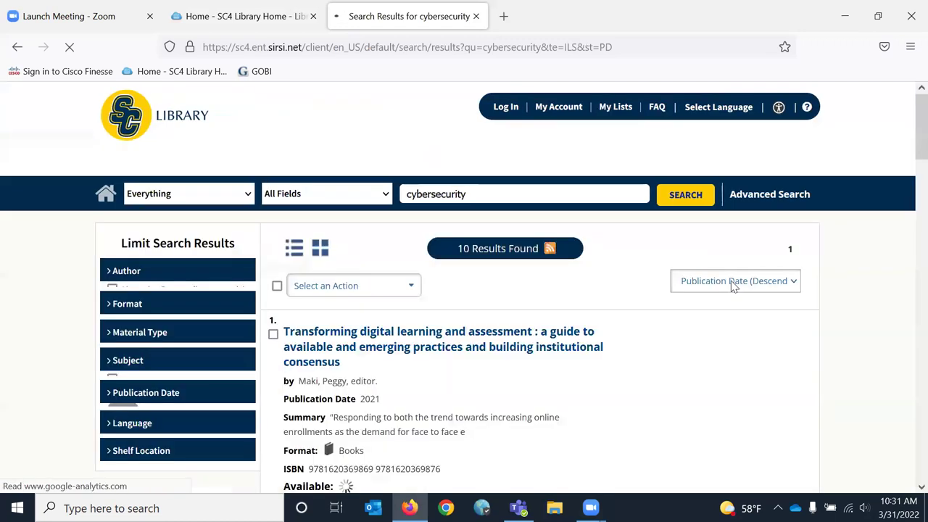
# Step: Review the available search limits and the searchable field options, leaving both selections as they are
pyautogui.scroll(-2, 731, 280)
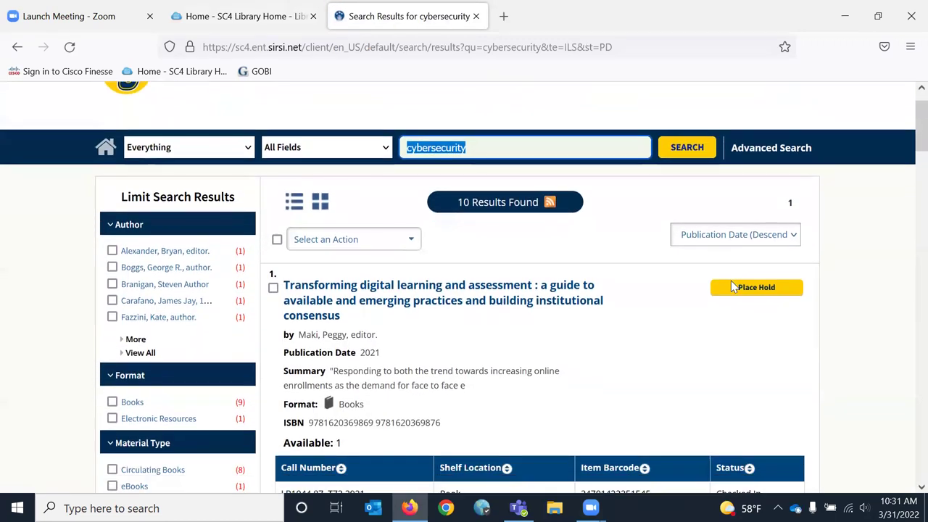
pyautogui.scroll(-1, 731, 281)
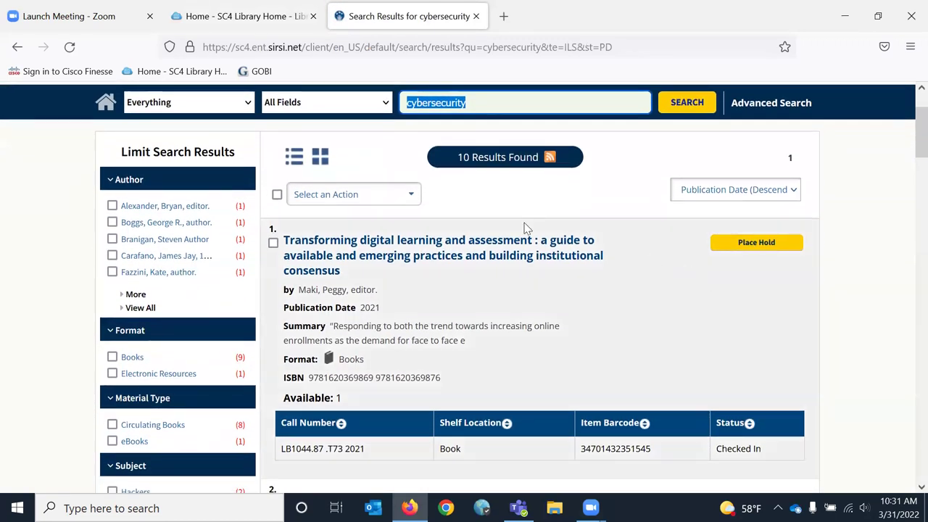
pyautogui.click(247, 104)
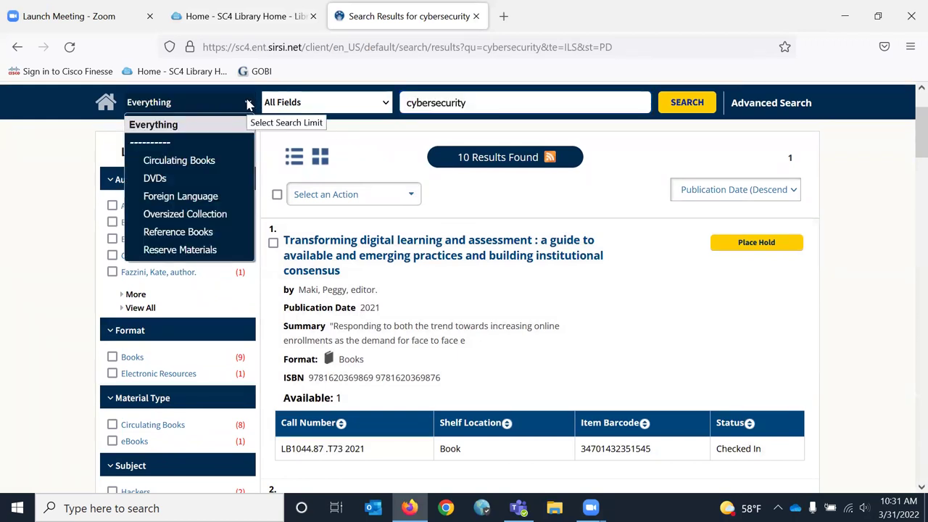
pyautogui.click(248, 103)
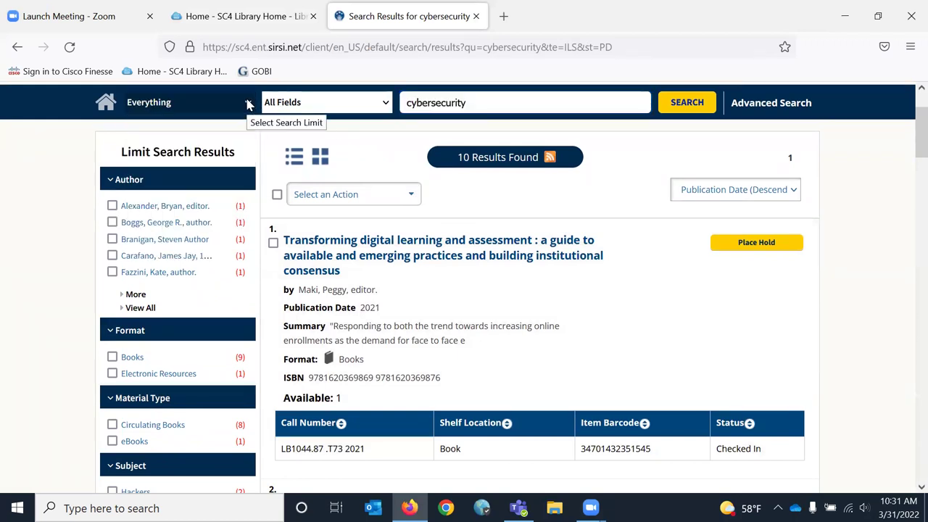
pyautogui.click(322, 102)
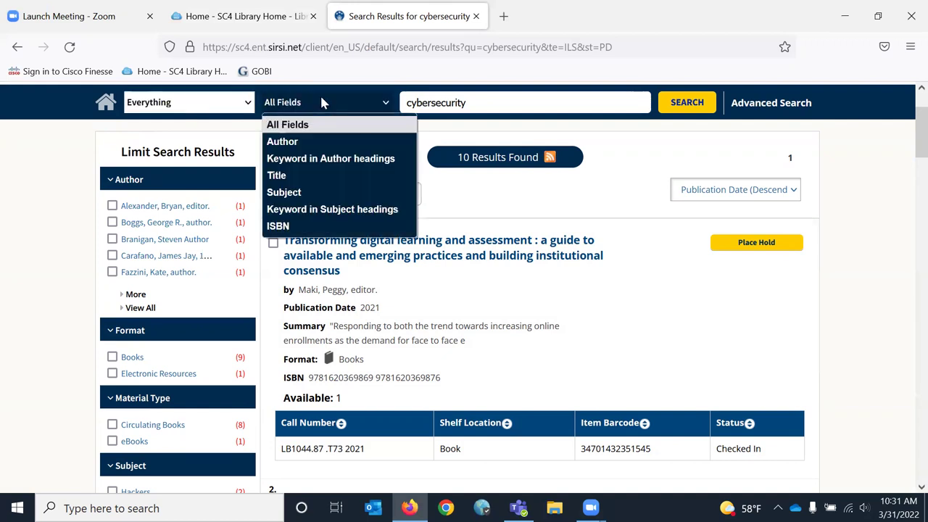
pyautogui.click(321, 98)
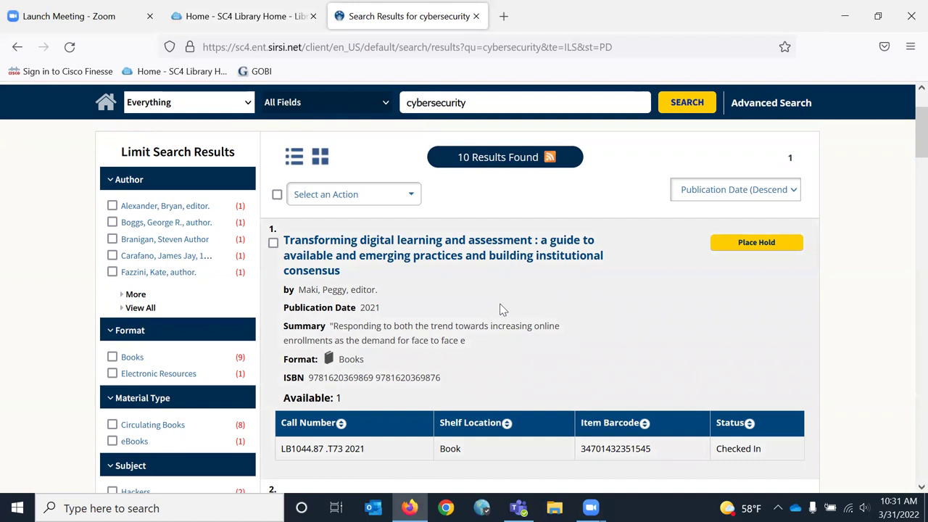
# Step: Find the book "Becoming an ethical hacker" in the sorted results and open its details
pyautogui.scroll(-2, 501, 309)
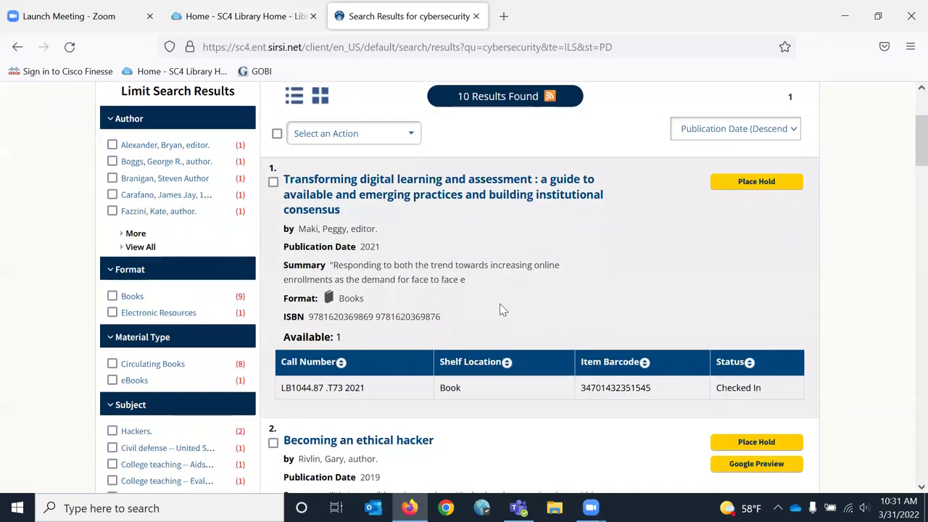
pyautogui.scroll(-1, 500, 309)
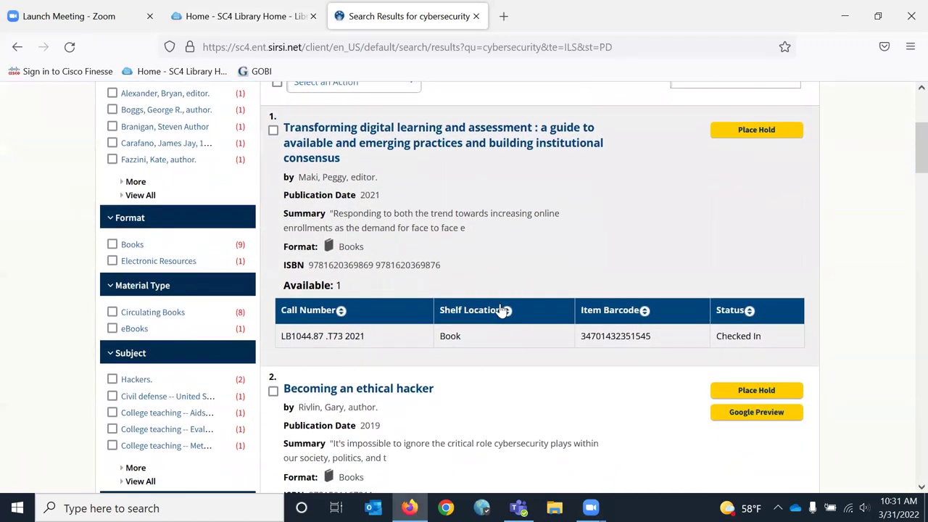
pyautogui.scroll(-1, 504, 303)
pyautogui.scroll(-2, 504, 303)
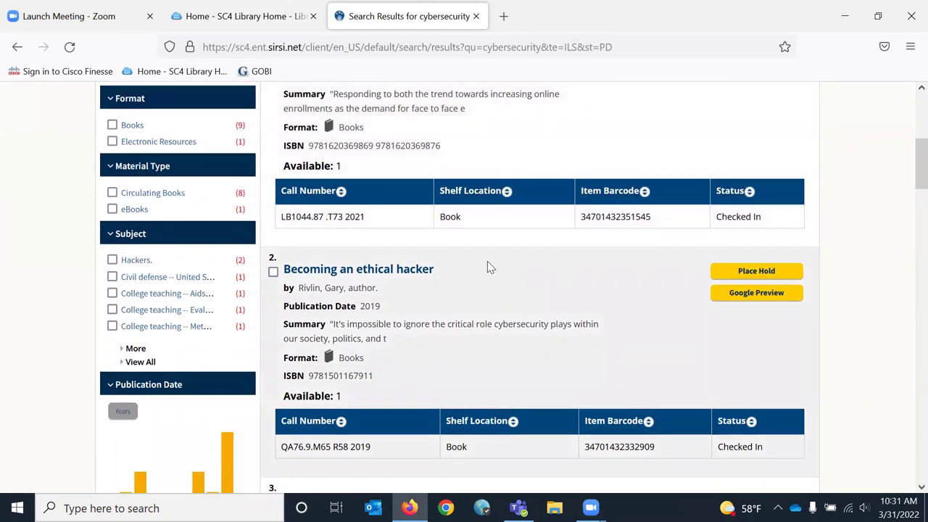
pyautogui.scroll(-2, 487, 261)
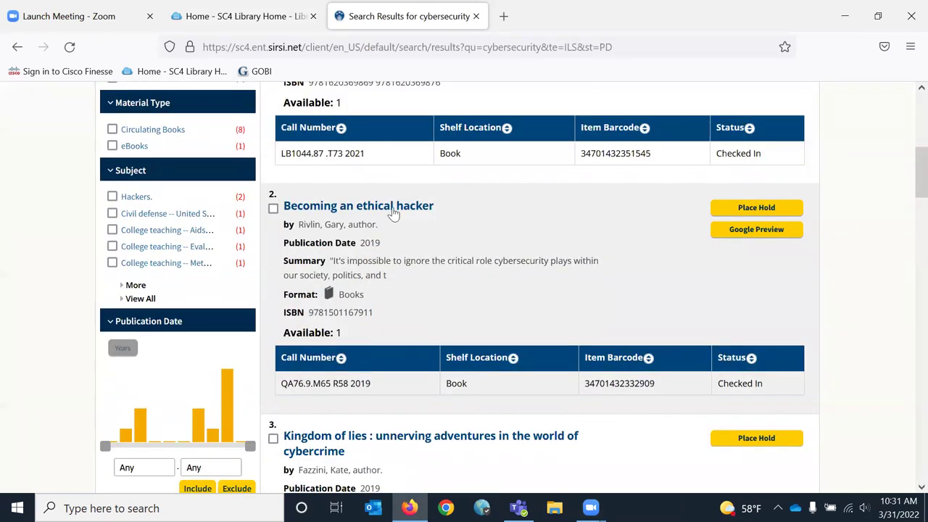
pyautogui.click(392, 207)
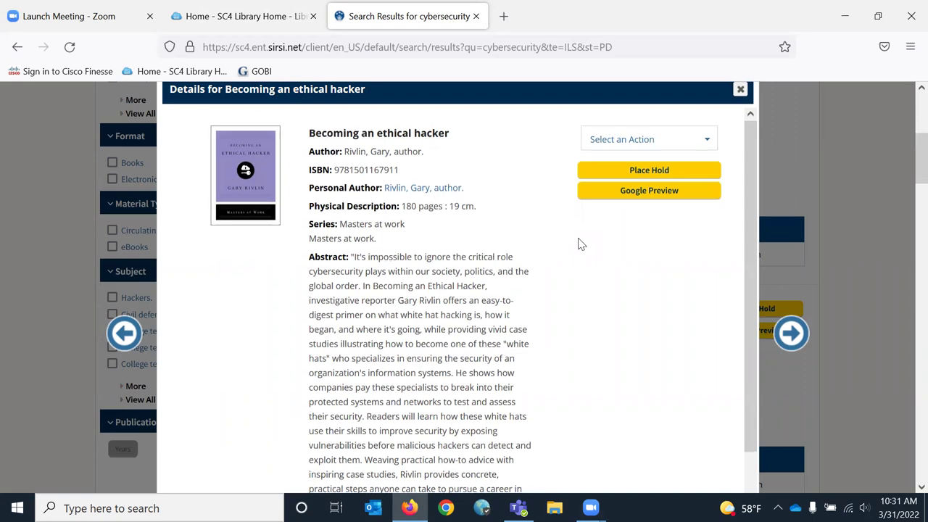
# Step: Read through the book's details, expand its Summary section and read the summary and author notes
pyautogui.scroll(-2, 580, 245)
pyautogui.scroll(-3, 580, 244)
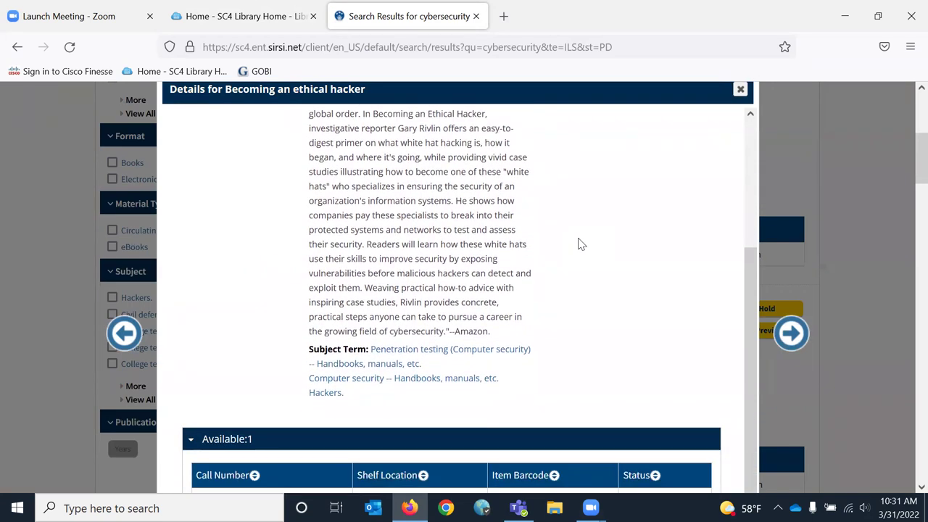
pyautogui.scroll(-5, 580, 244)
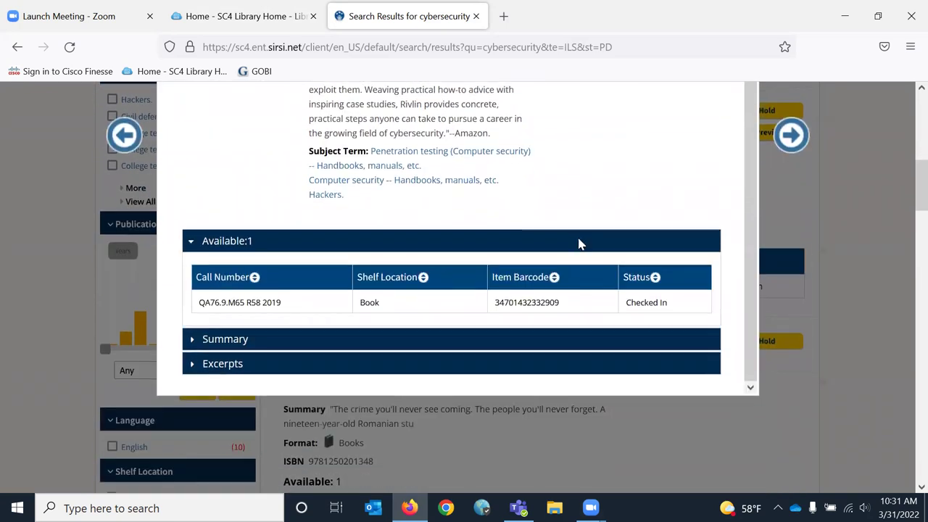
pyautogui.click(197, 340)
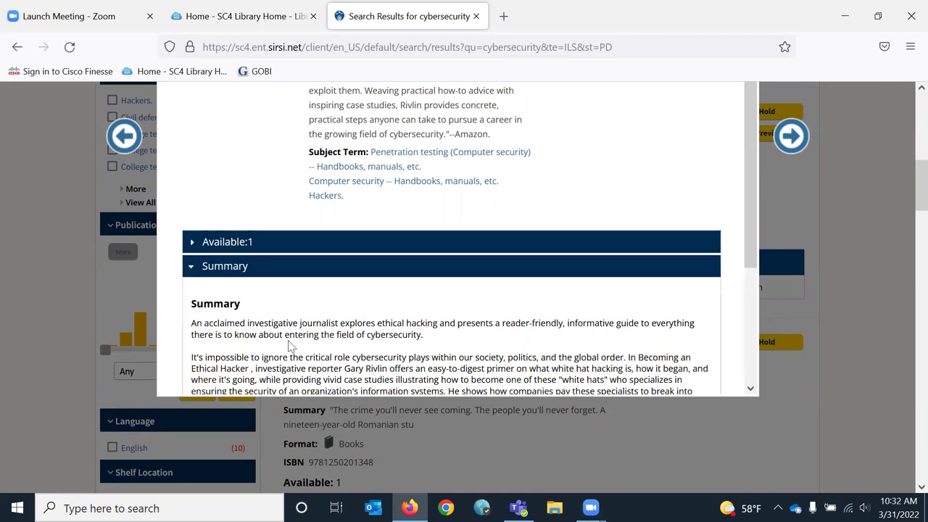
pyautogui.scroll(-4, 289, 341)
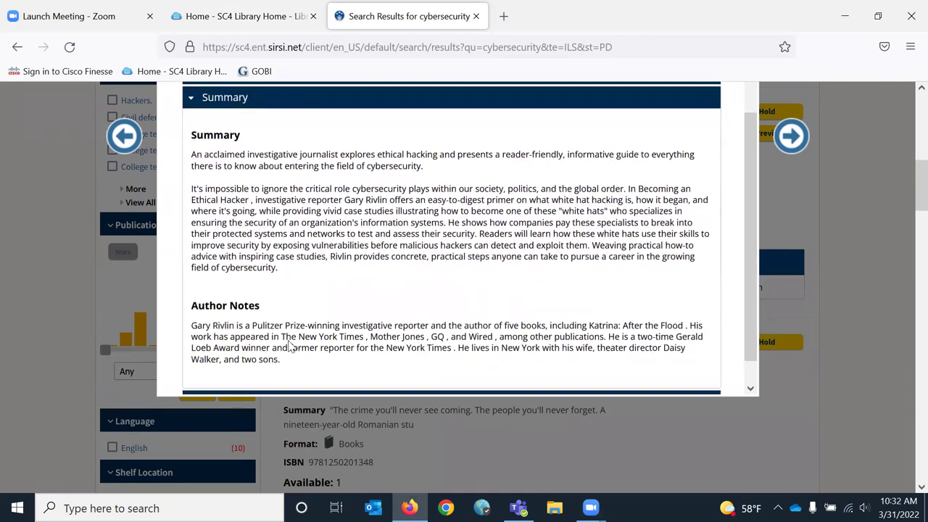
pyautogui.scroll(-1, 289, 342)
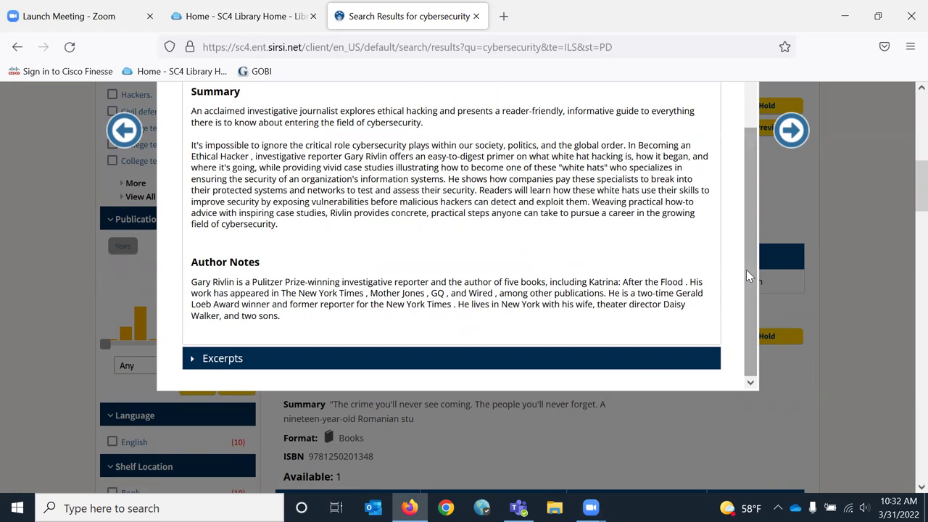
# Step: Expand the book's availability section and check its call number, shelf location and status
pyautogui.moveTo(749, 274); pyautogui.dragTo(768, 32)
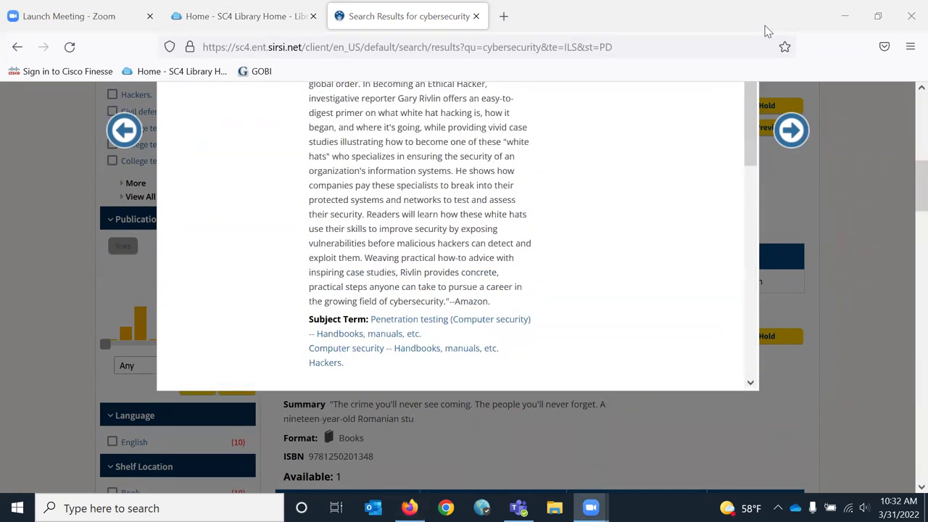
pyautogui.scroll(-3, 653, 145)
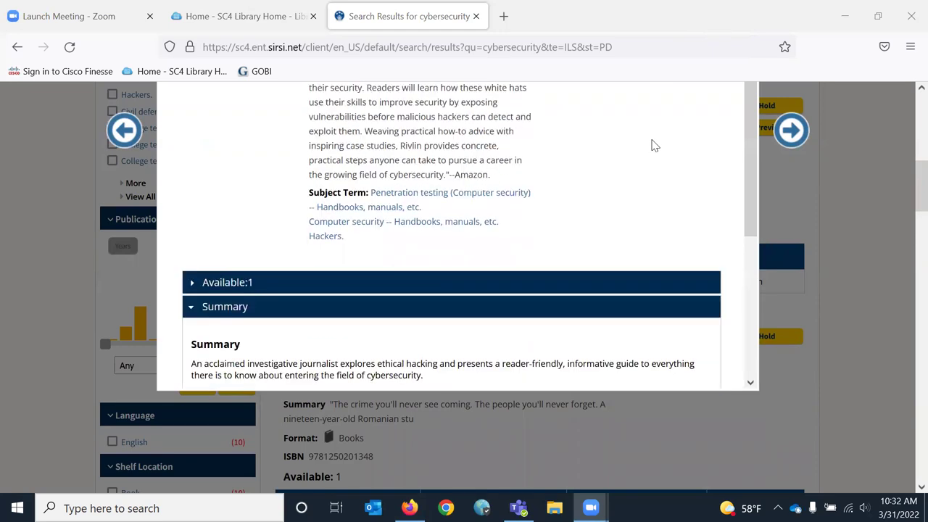
pyautogui.scroll(4, 654, 145)
pyautogui.scroll(3, 654, 145)
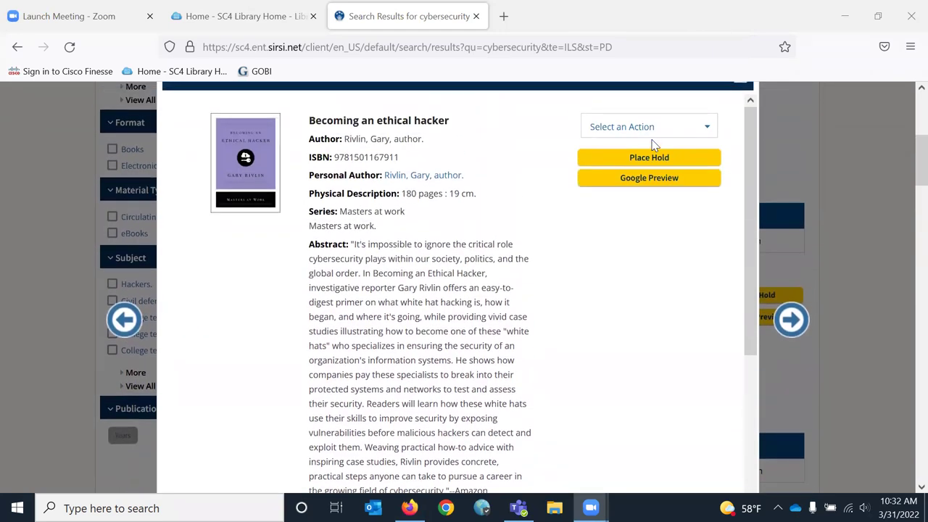
pyautogui.scroll(-5, 653, 145)
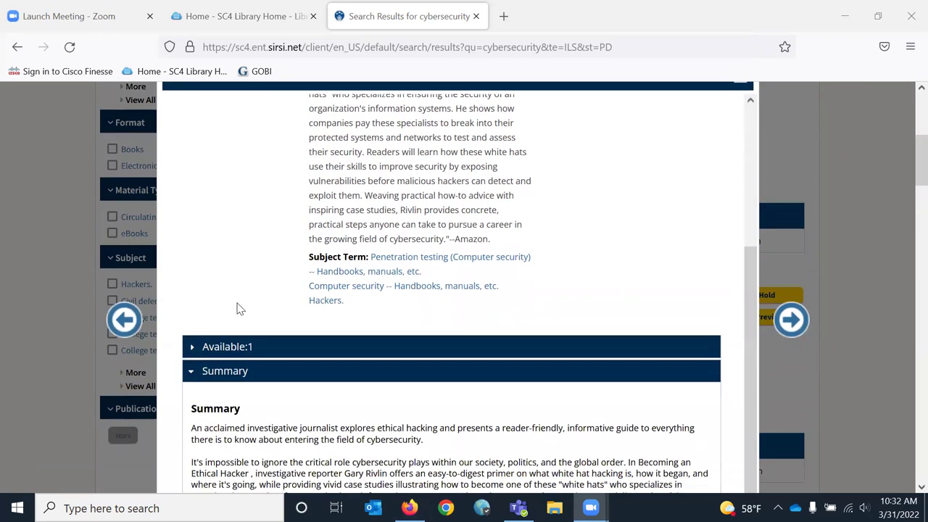
pyautogui.click(227, 346)
pyautogui.scroll(-3, 229, 339)
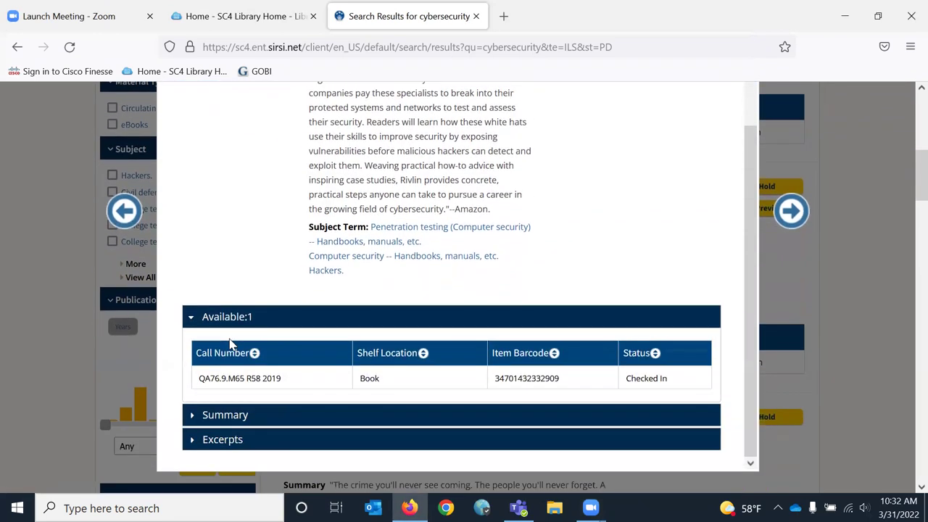
pyautogui.scroll(-1, 229, 347)
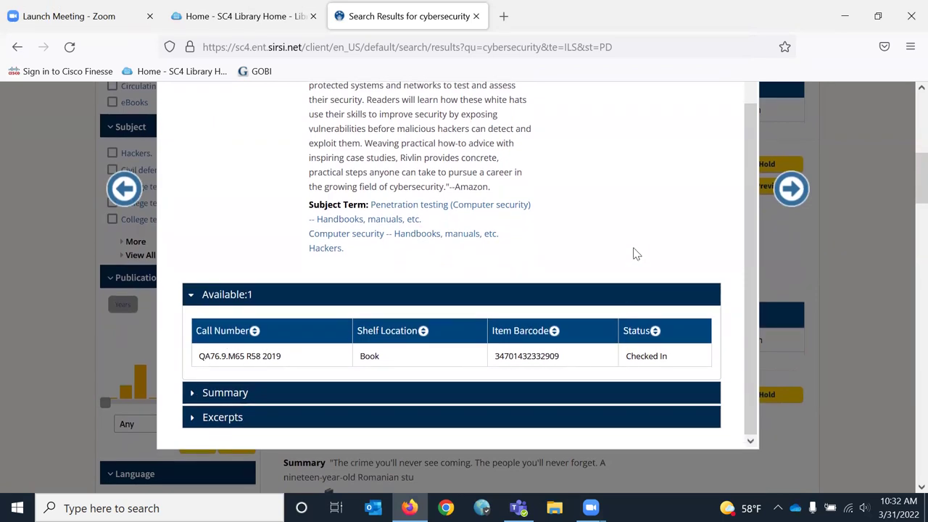
# Step: Review the list of actions offered for the book "Becoming an ethical hacker" without choosing one
pyautogui.scroll(5, 633, 254)
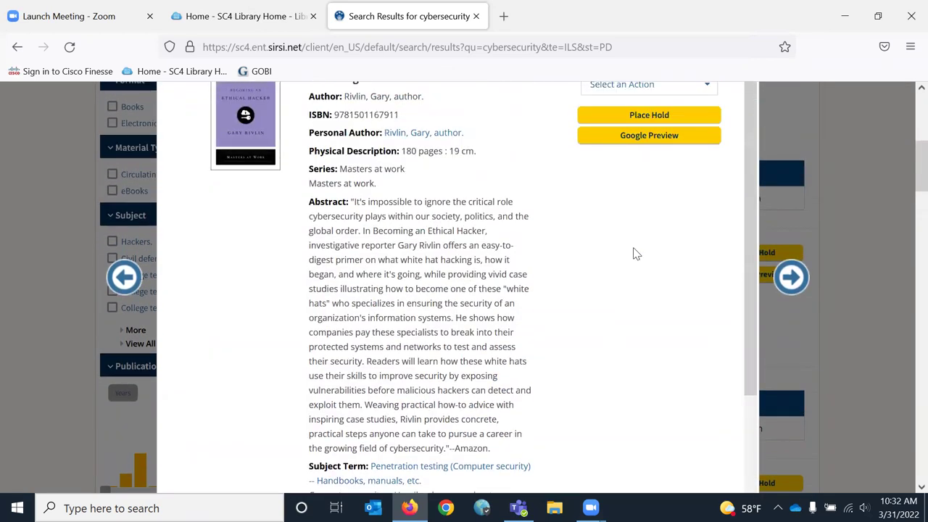
pyautogui.scroll(3, 633, 254)
pyautogui.click(655, 172)
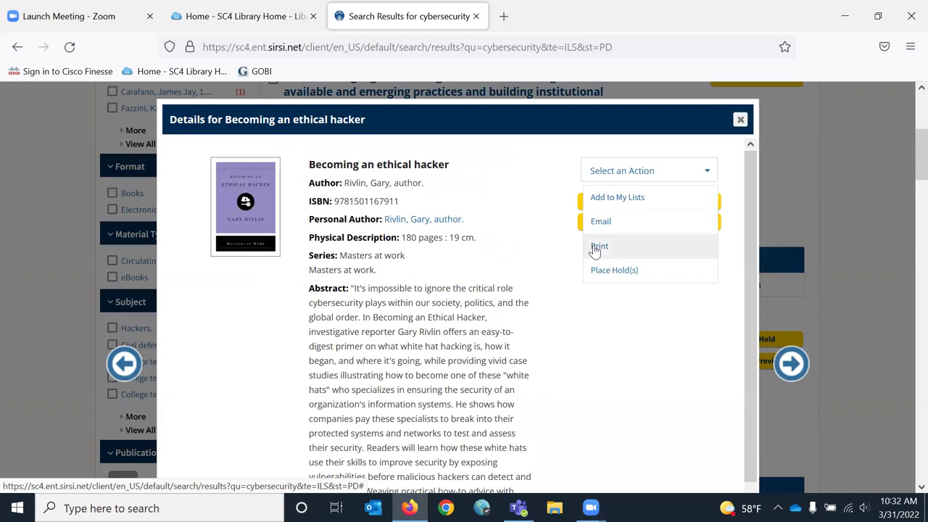
pyautogui.click(533, 256)
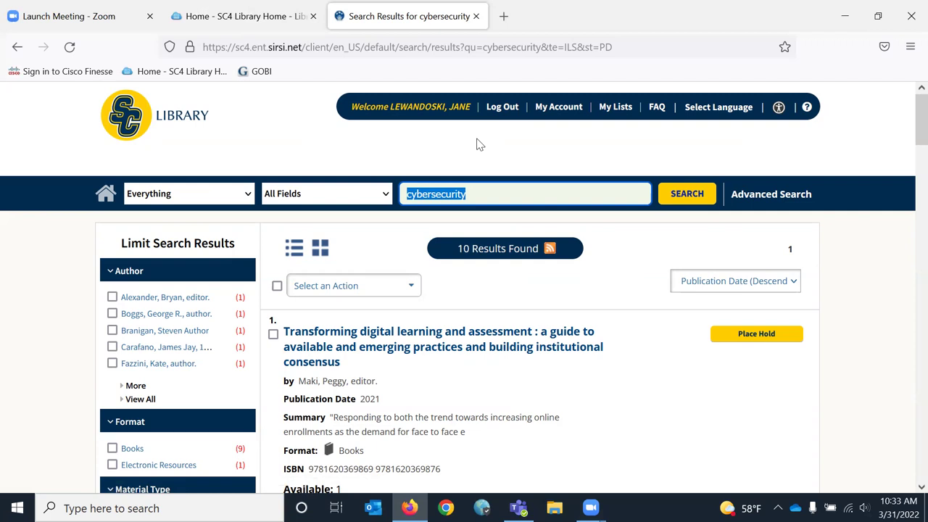
# Step: Open the My Account page of the logged-in library user
pyautogui.click(572, 110)
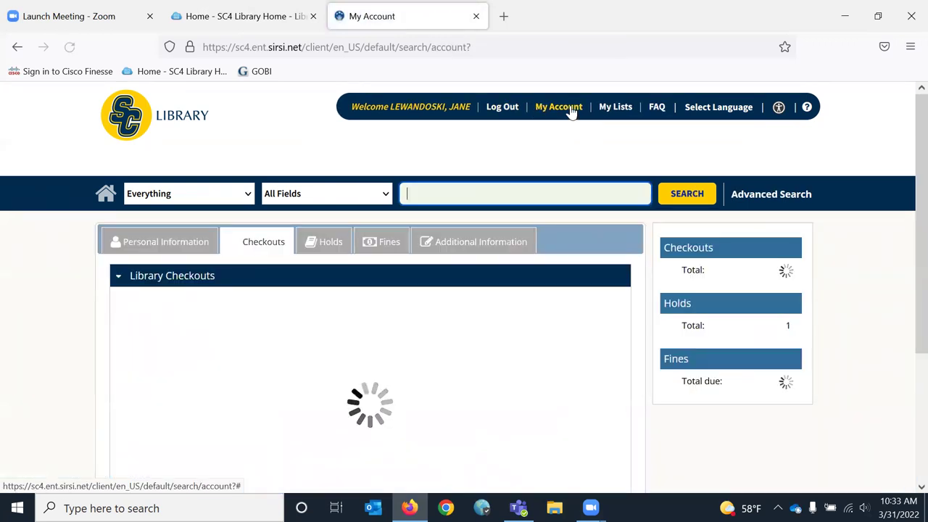
# Step: Review the account's checked-out items, including their renewal counts, due dates and the option to renew
pyautogui.scroll(-3, 434, 302)
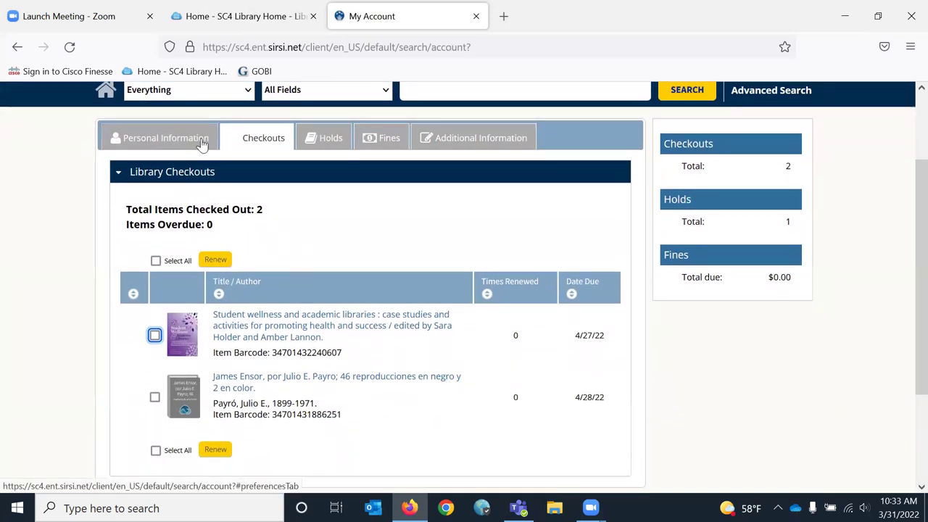
pyautogui.click(244, 140)
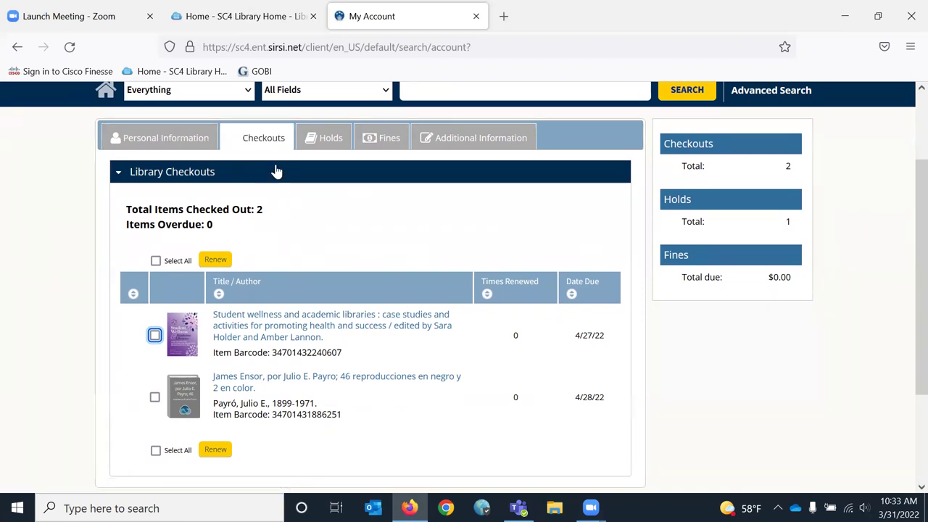
pyautogui.scroll(-1, 304, 225)
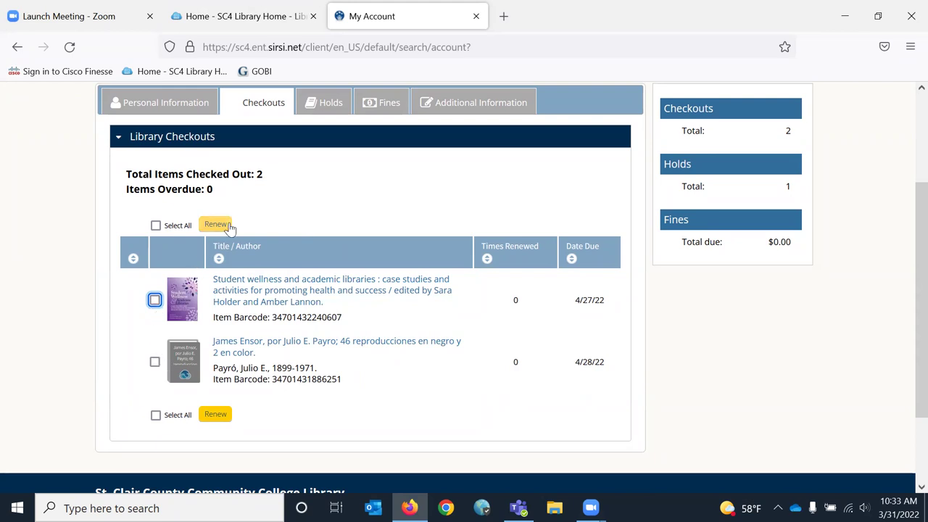
pyautogui.scroll(1, 330, 193)
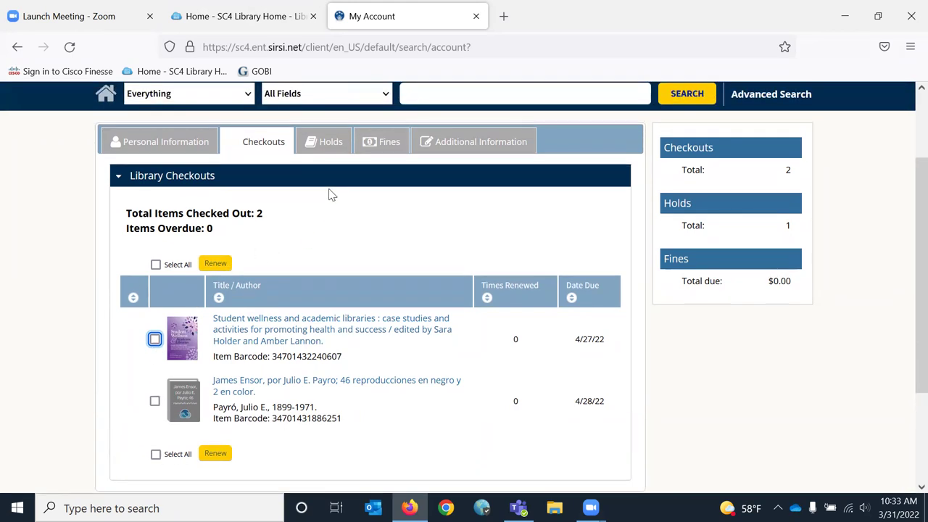
# Step: Open the account's holds and review the held book's status, pickup location, expiry date, queue place and hold management options
pyautogui.click(330, 140)
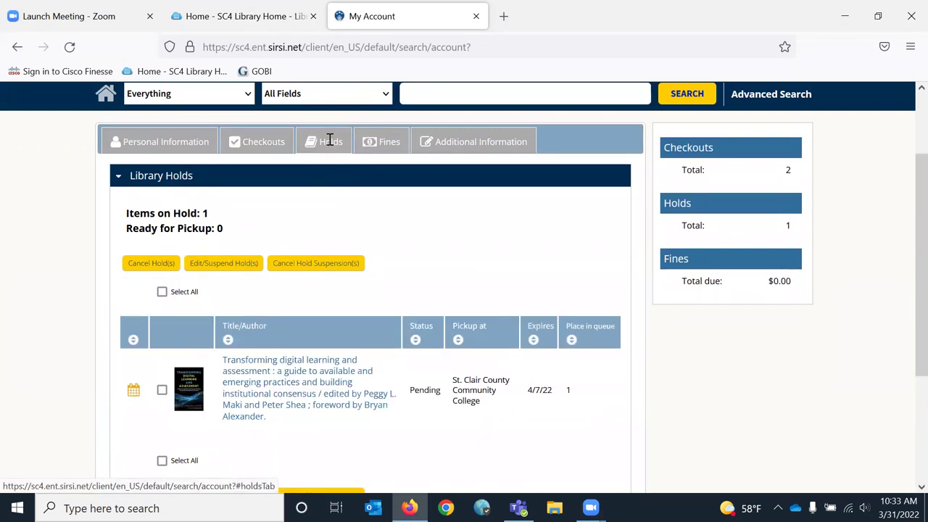
pyautogui.scroll(-1, 391, 261)
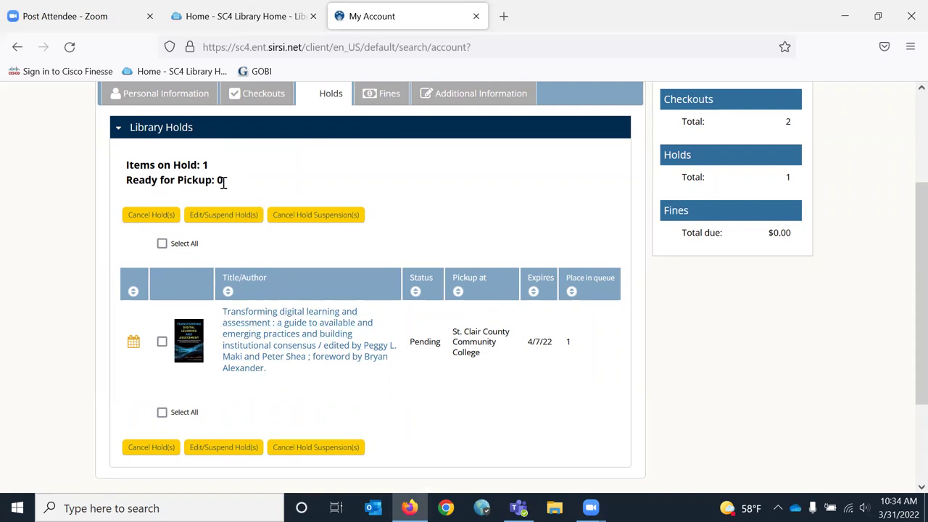
pyautogui.scroll(-1, 335, 191)
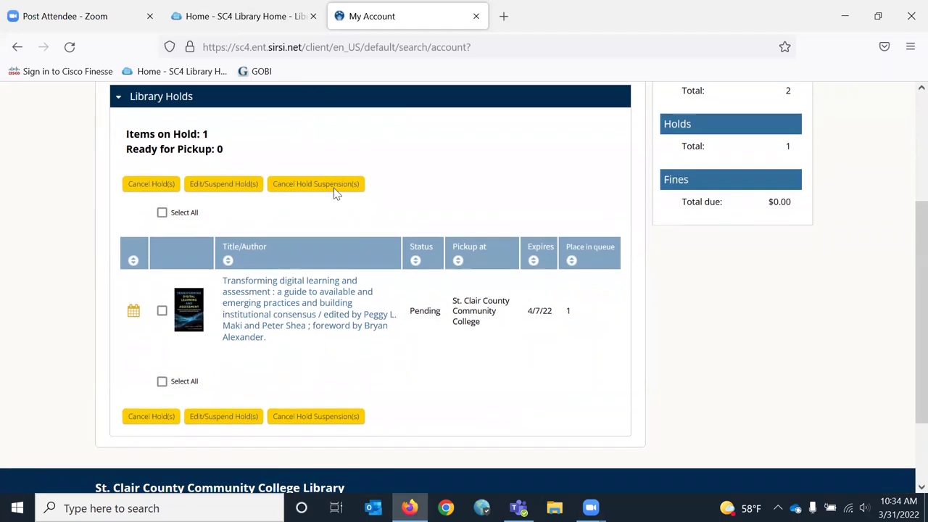
pyautogui.scroll(2, 325, 269)
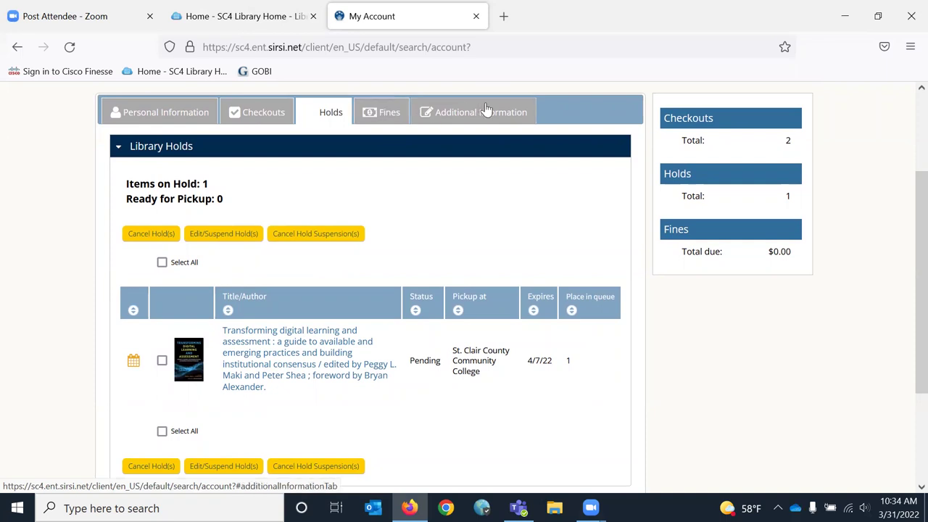
pyautogui.scroll(-2, 470, 210)
pyautogui.scroll(5, 470, 210)
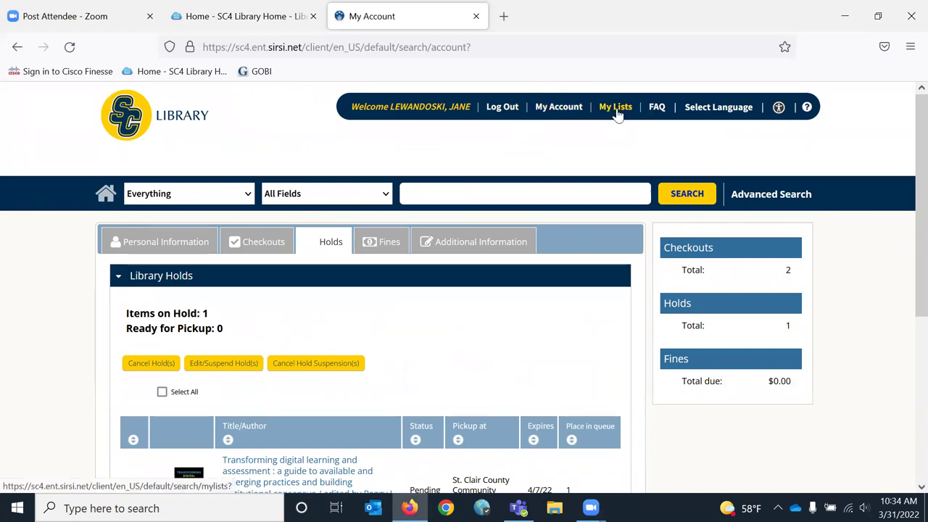
pyautogui.moveTo(692, 122)
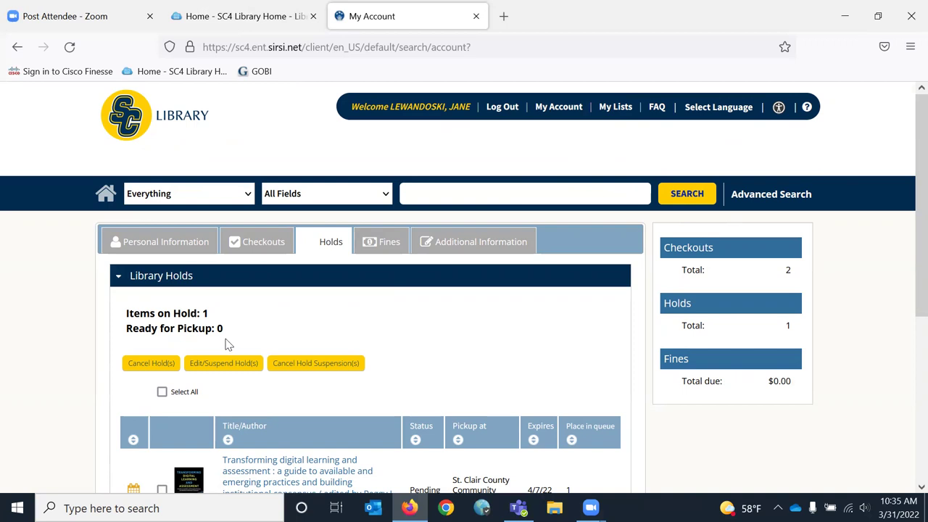
pyautogui.moveTo(226, 348); pyautogui.dragTo(217, 346)
pyautogui.click(224, 349)
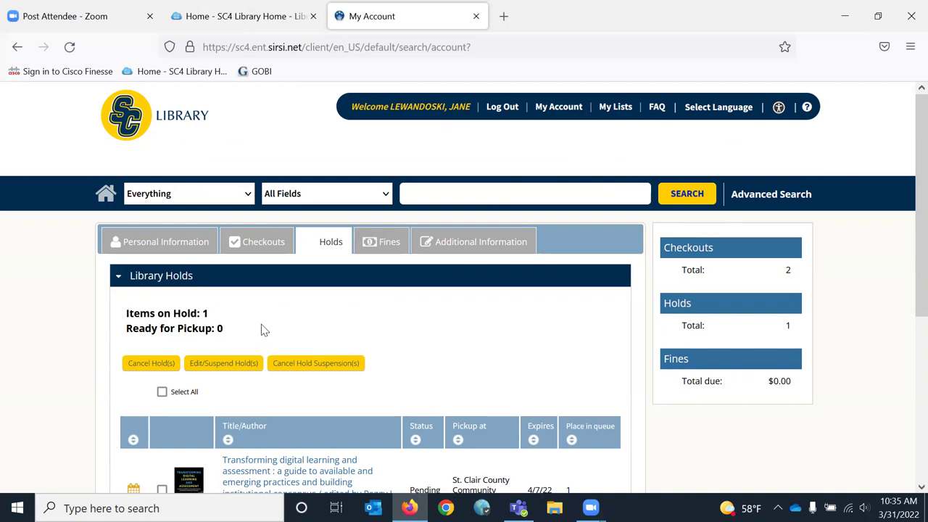